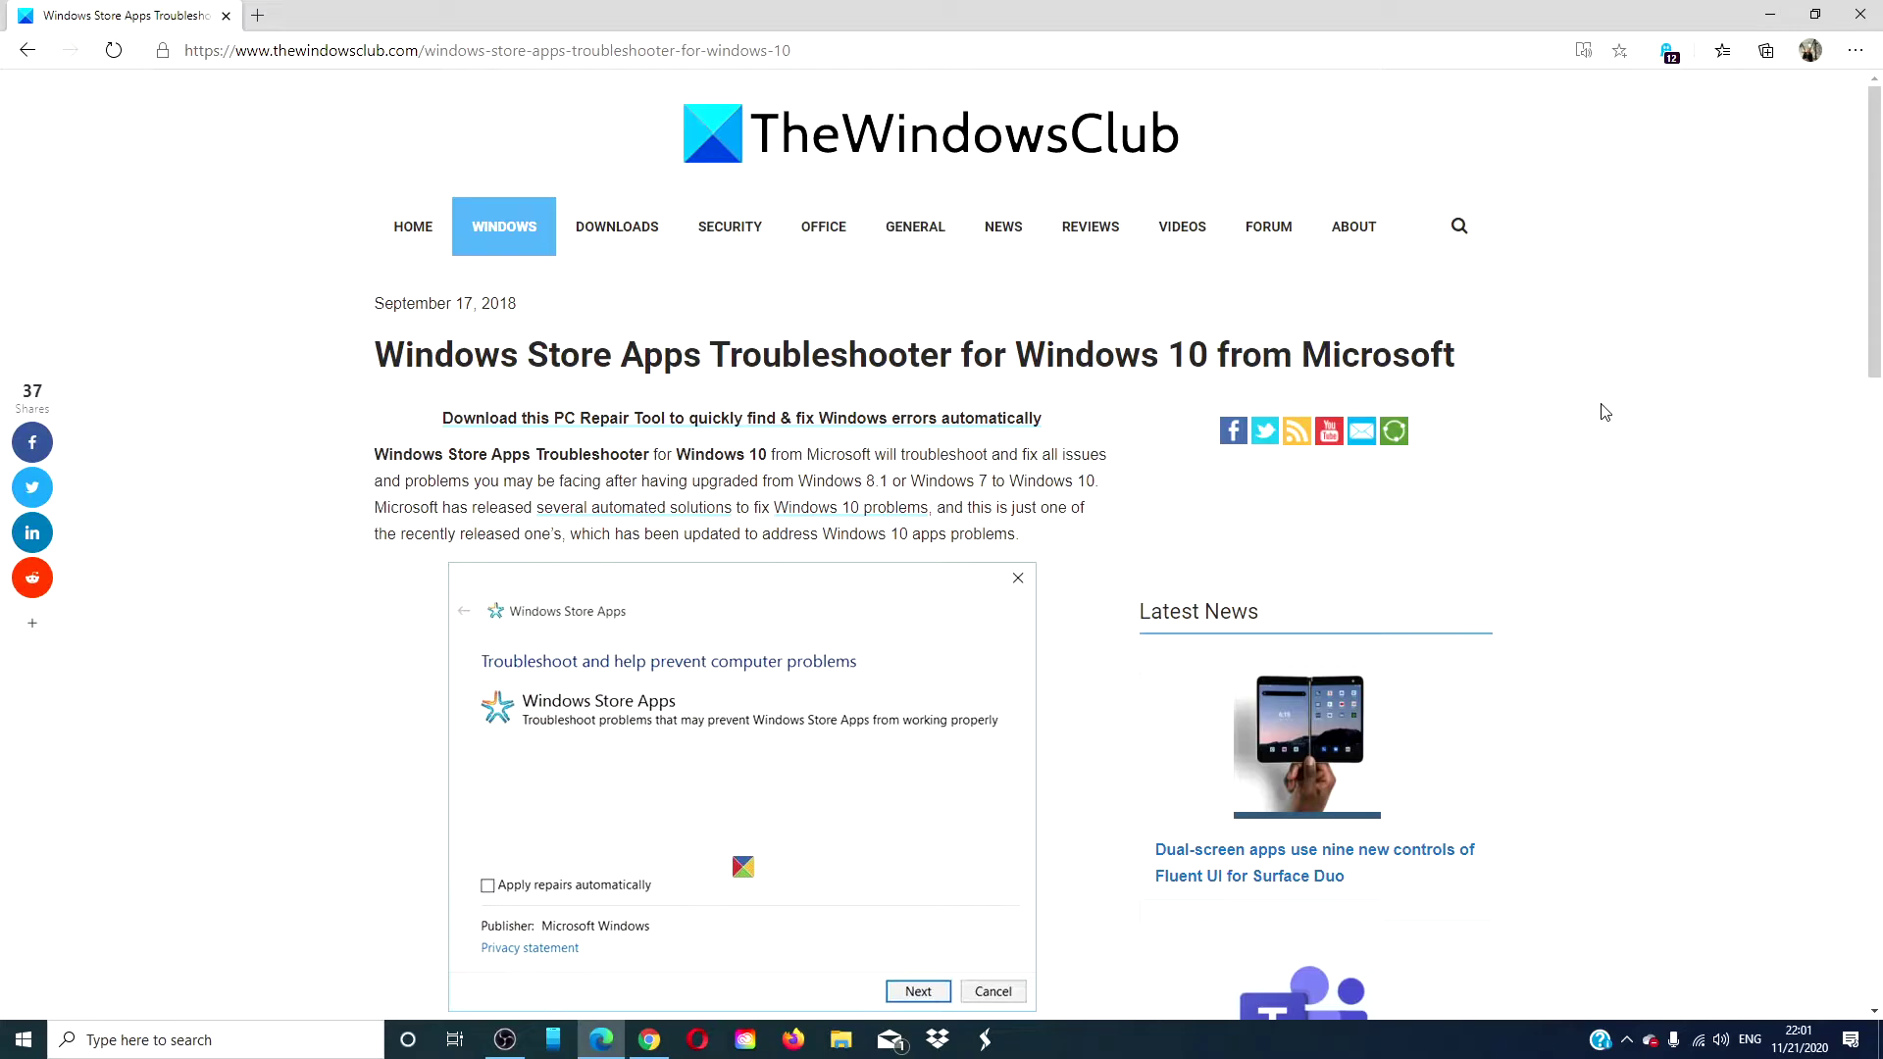
Minimize the Edge article window to reveal the desktop
left_click(1770, 15)
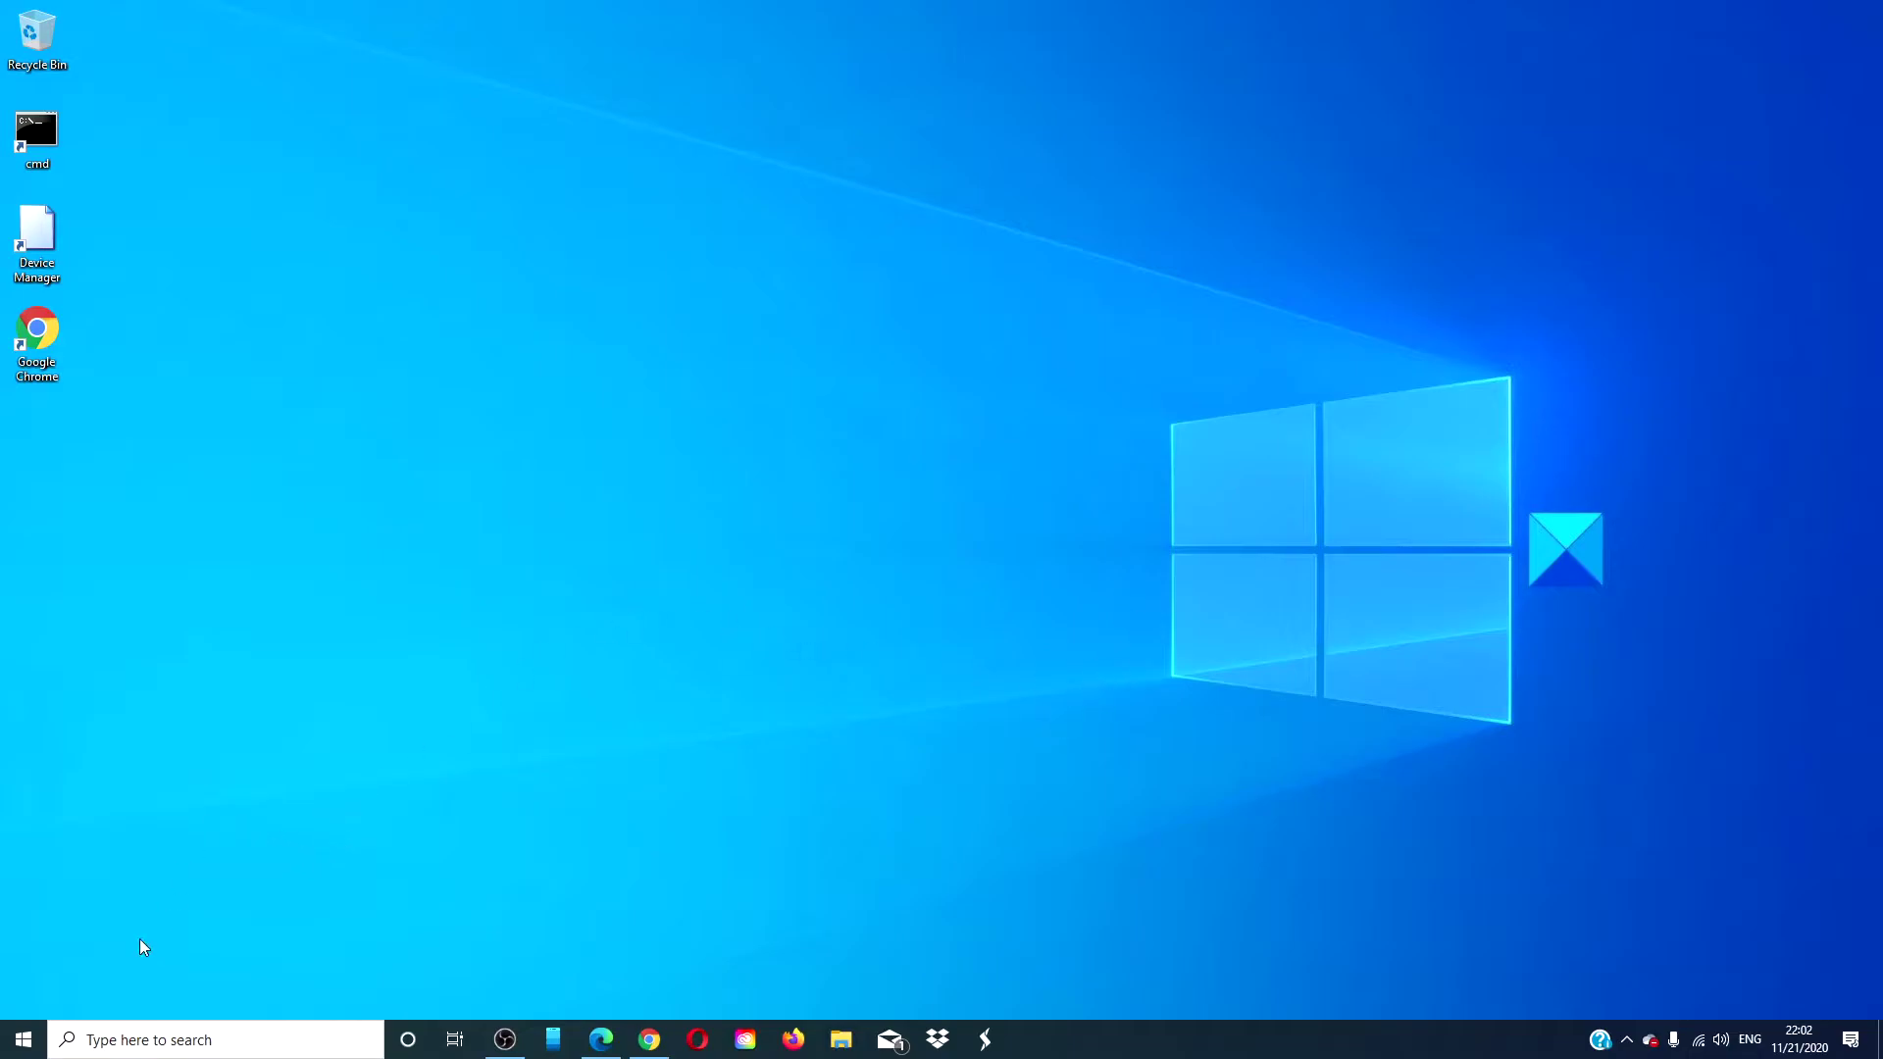
Launch Settings from Start and enter the Update & Security section
left_click(28, 1039)
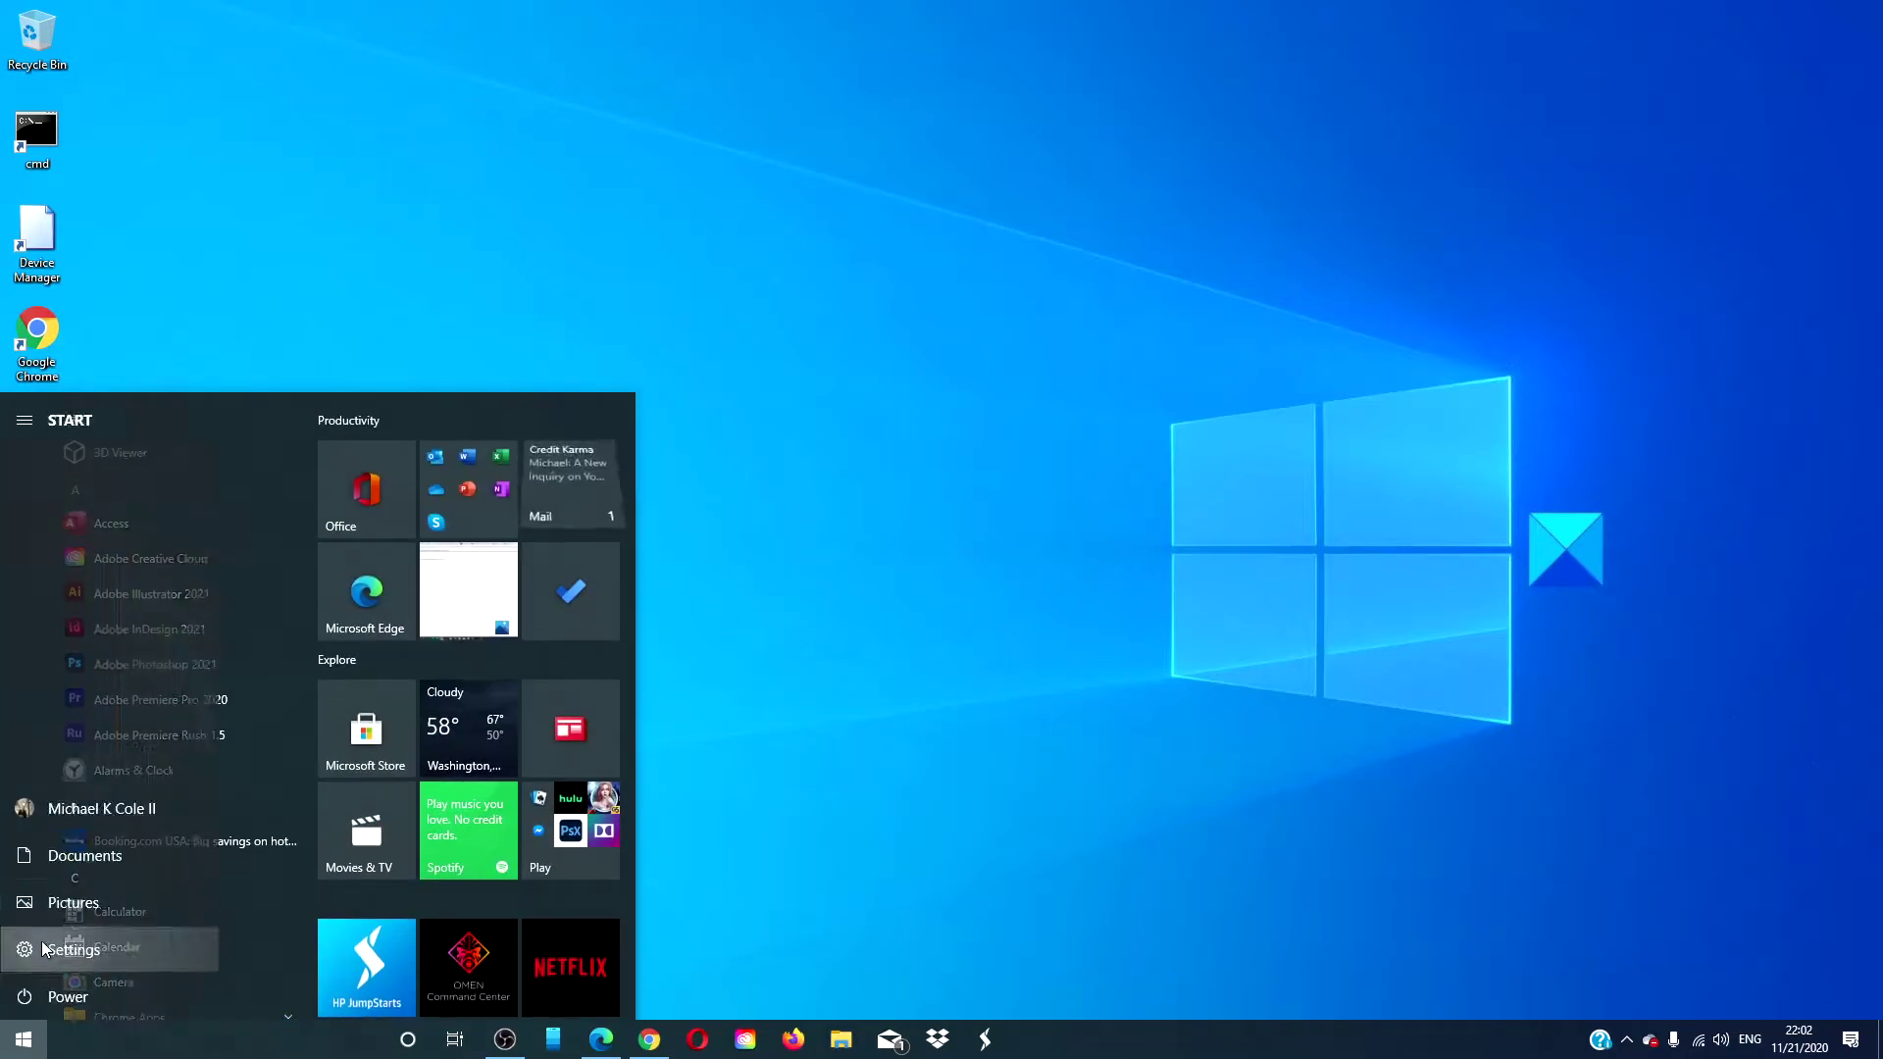
left_click(65, 950)
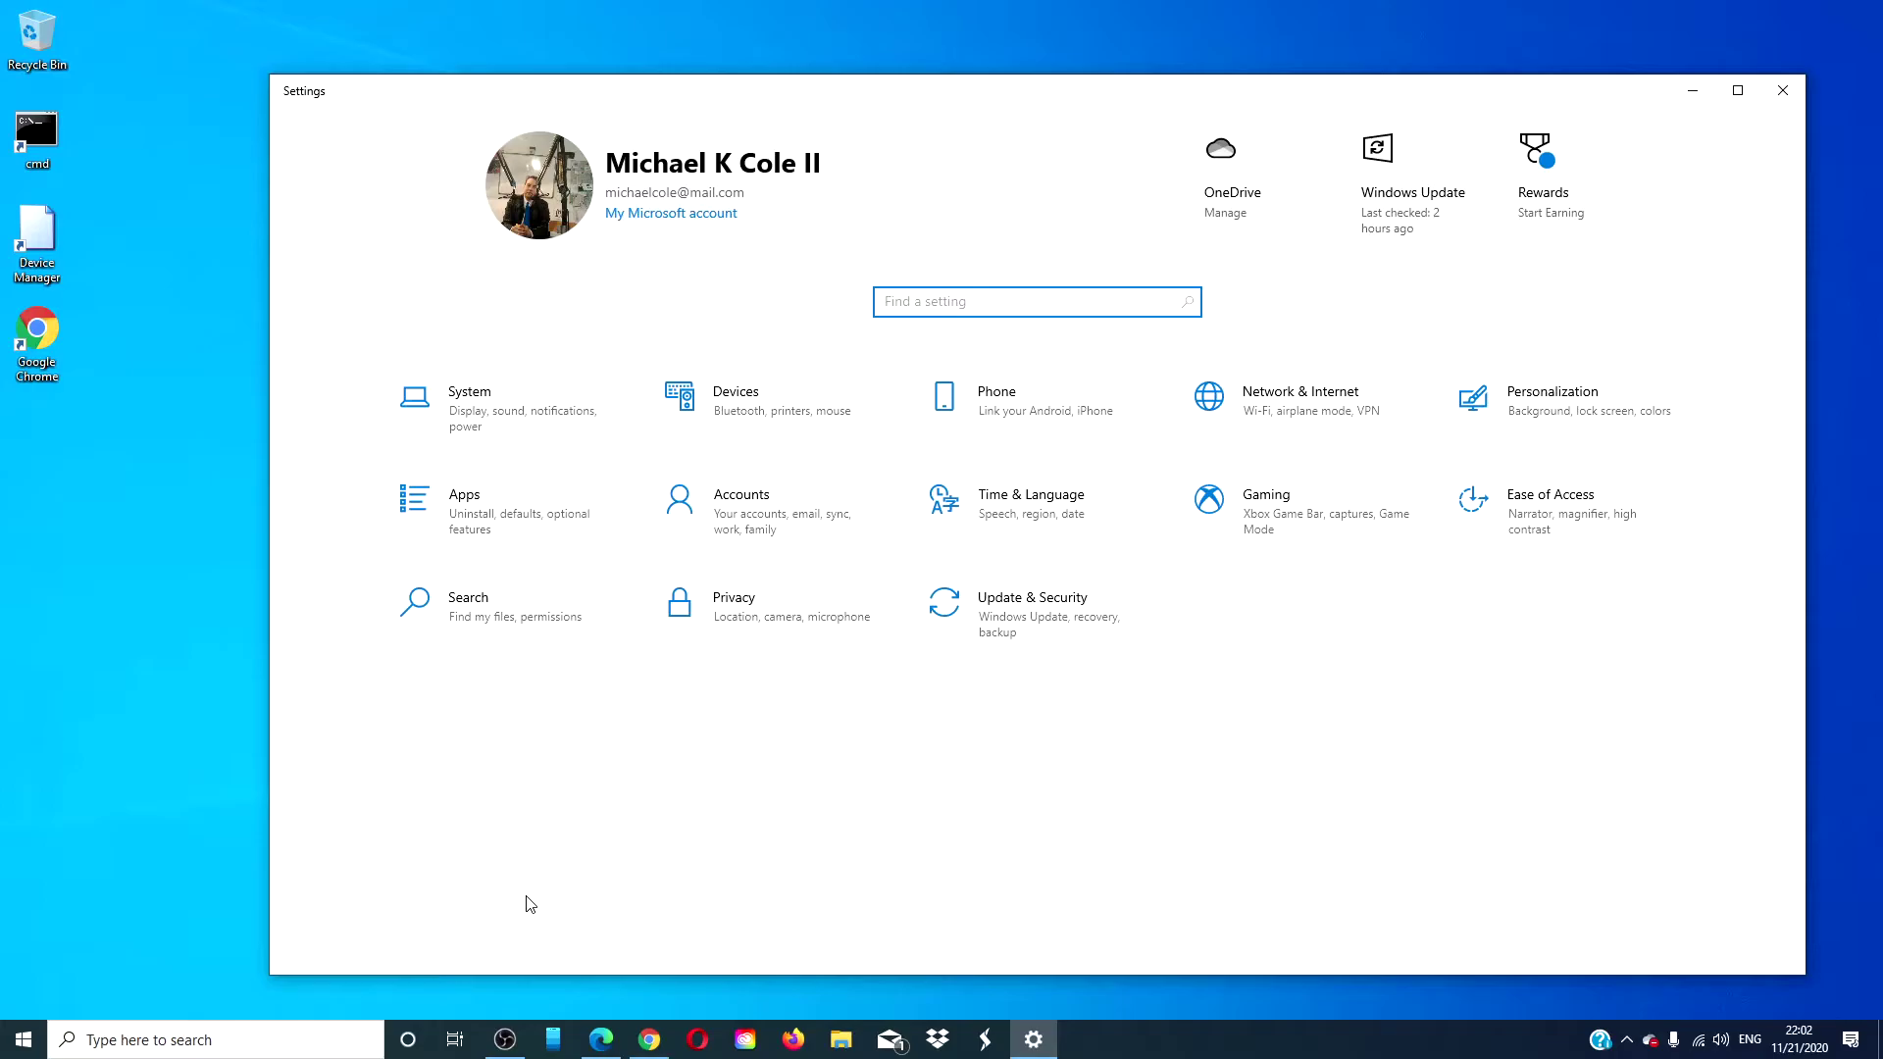
left_click(1029, 634)
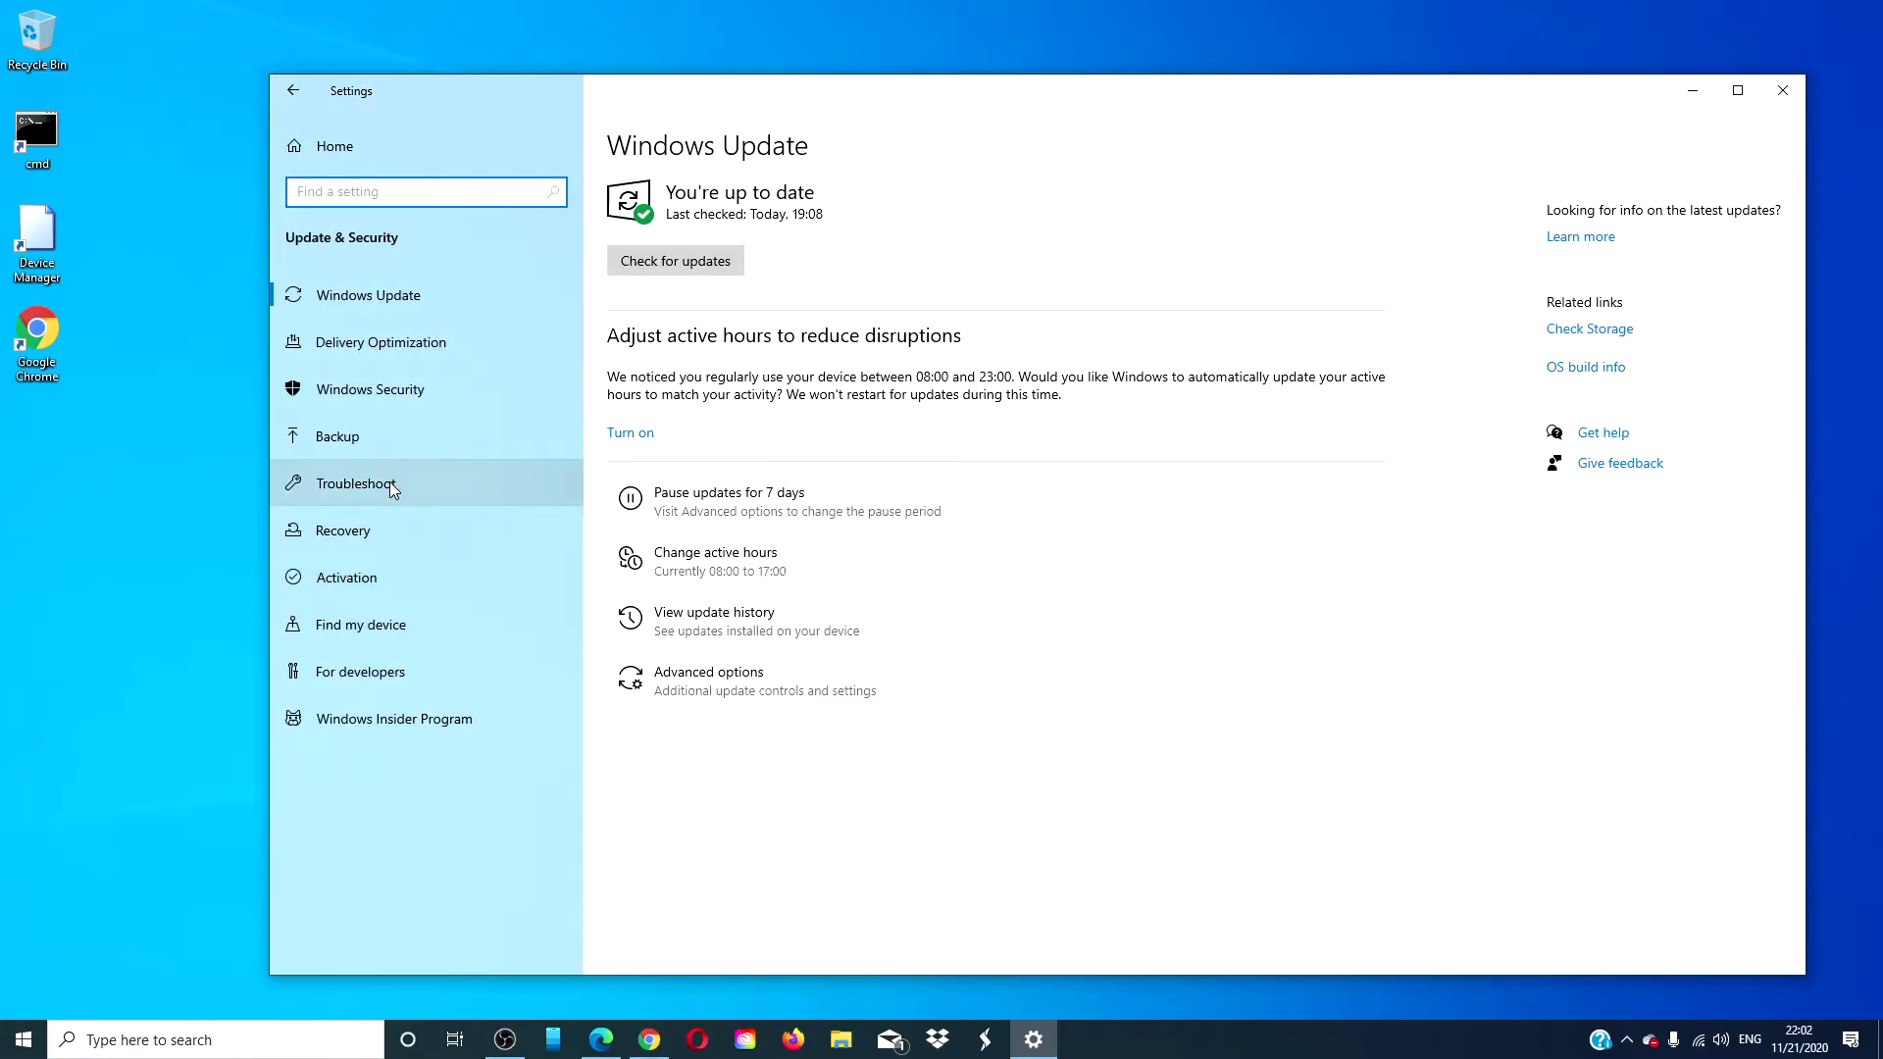
Go to Troubleshoot and show the Additional troubleshooters list
left_click(390, 482)
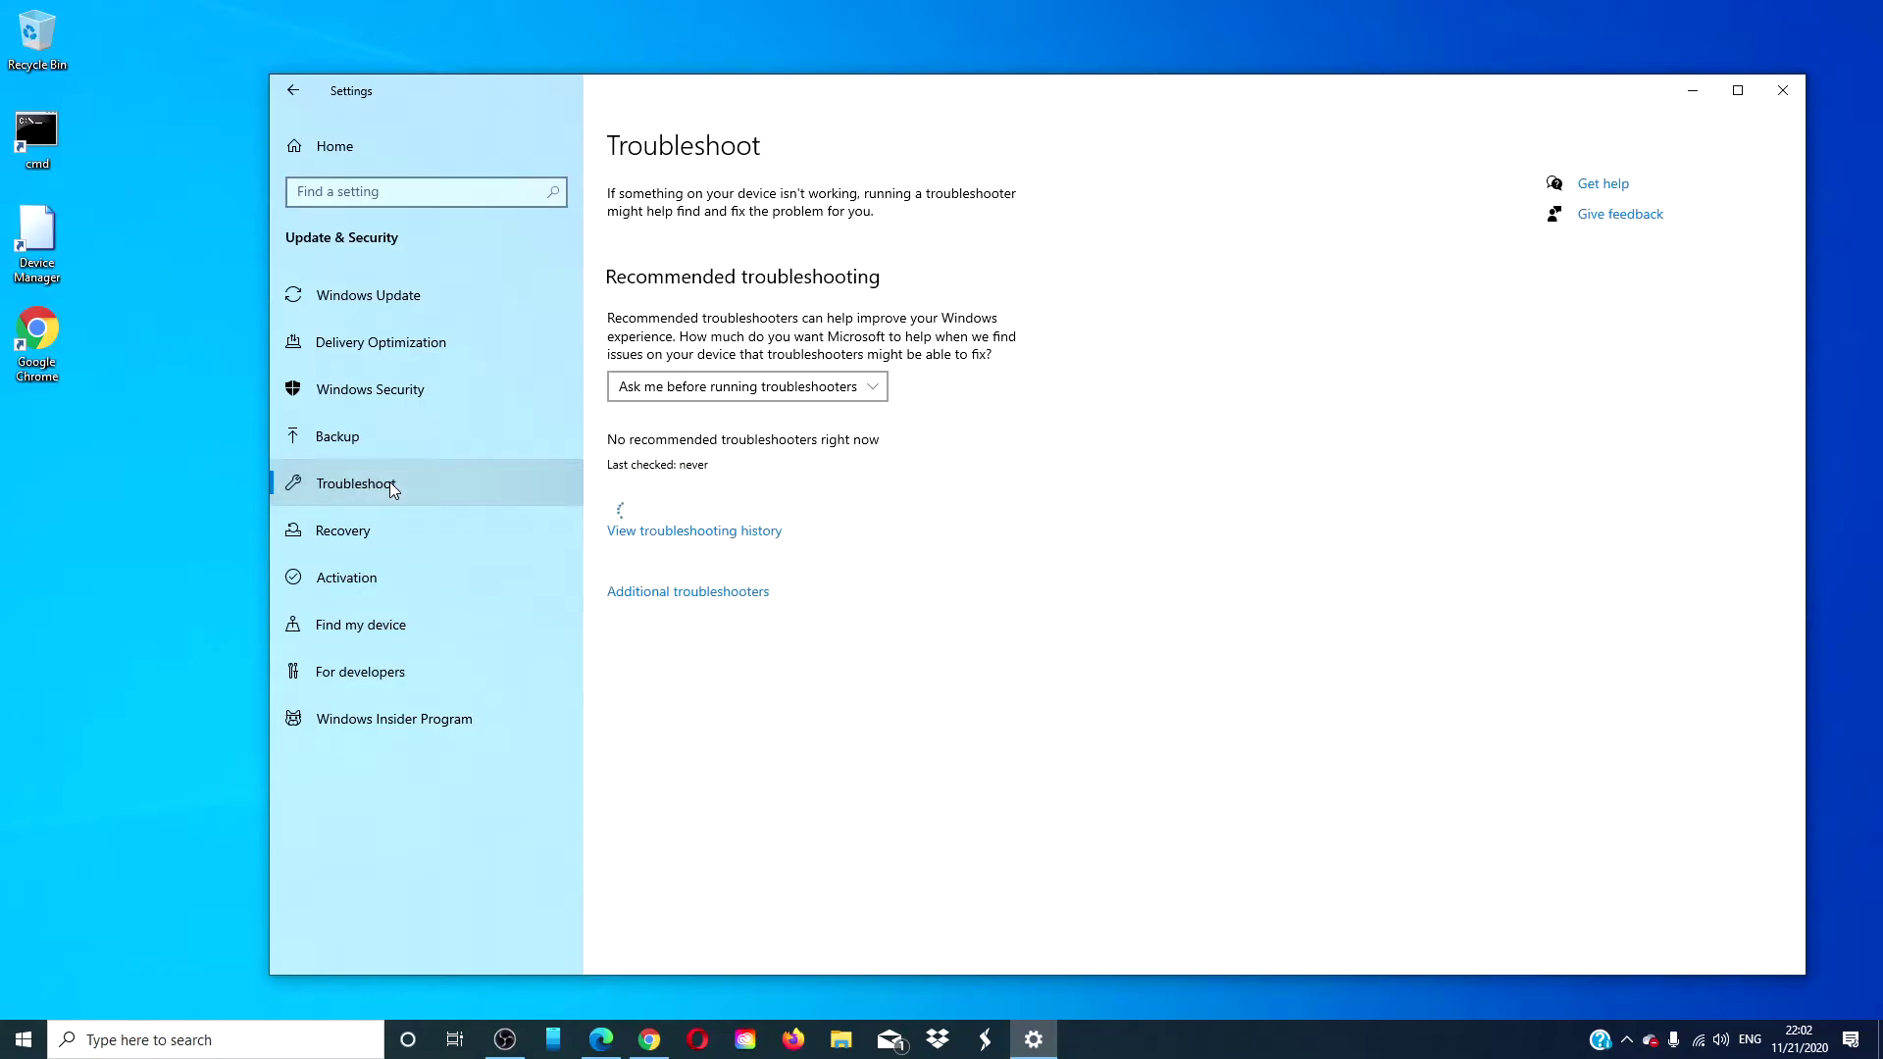
left_click(713, 595)
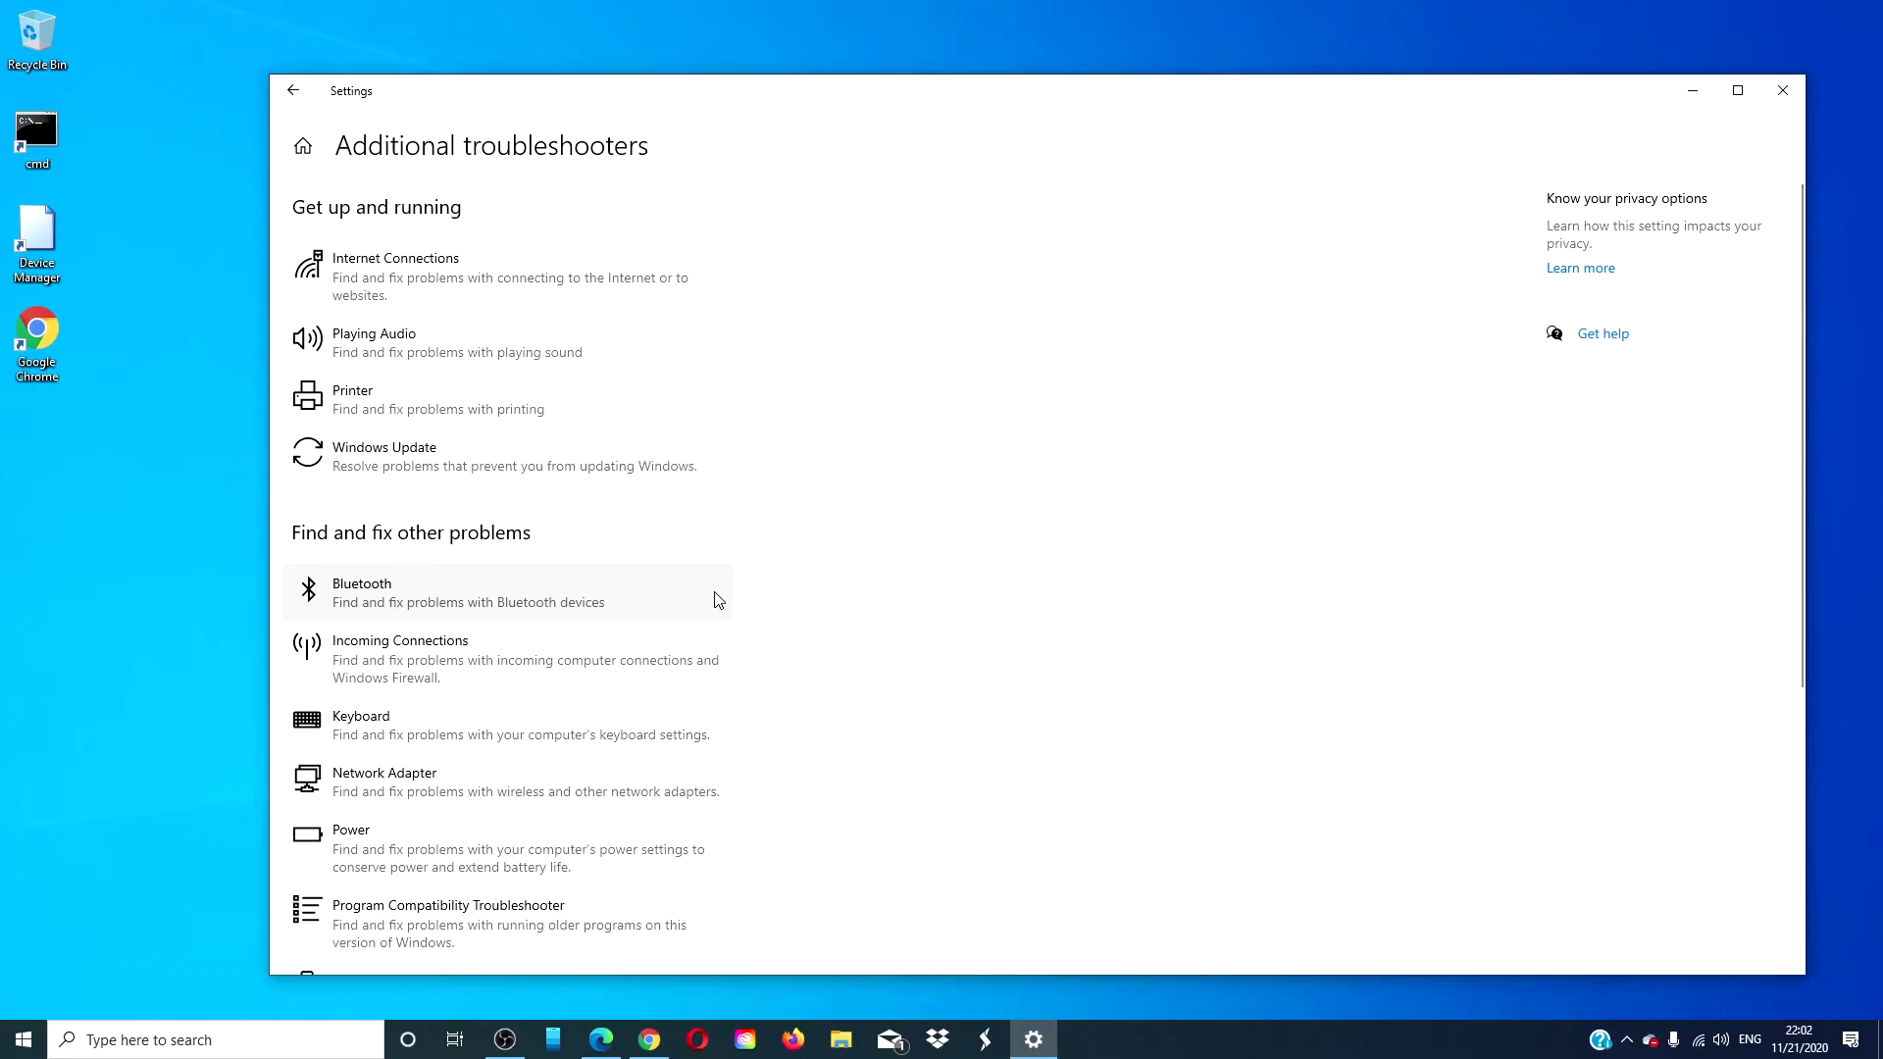
scroll(716, 598, "down", 1)
scroll(716, 599, "down", 2)
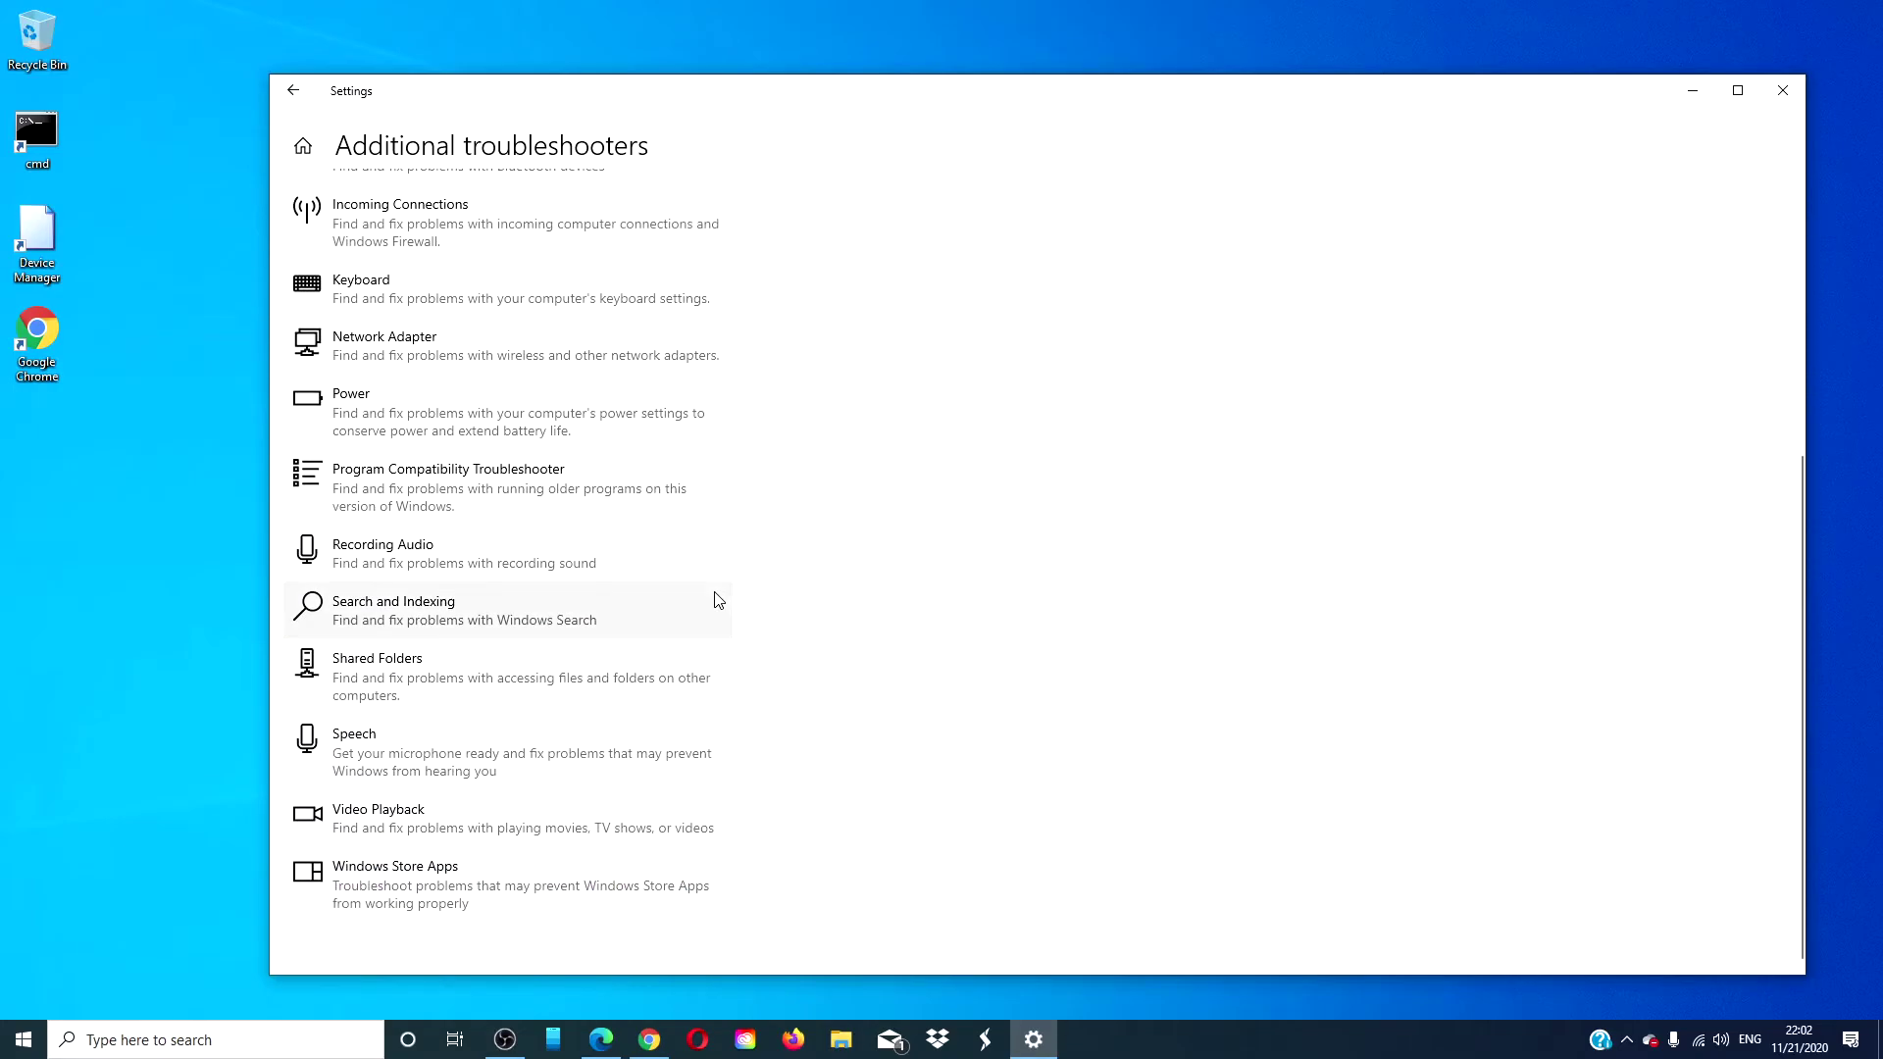
left_click(624, 893)
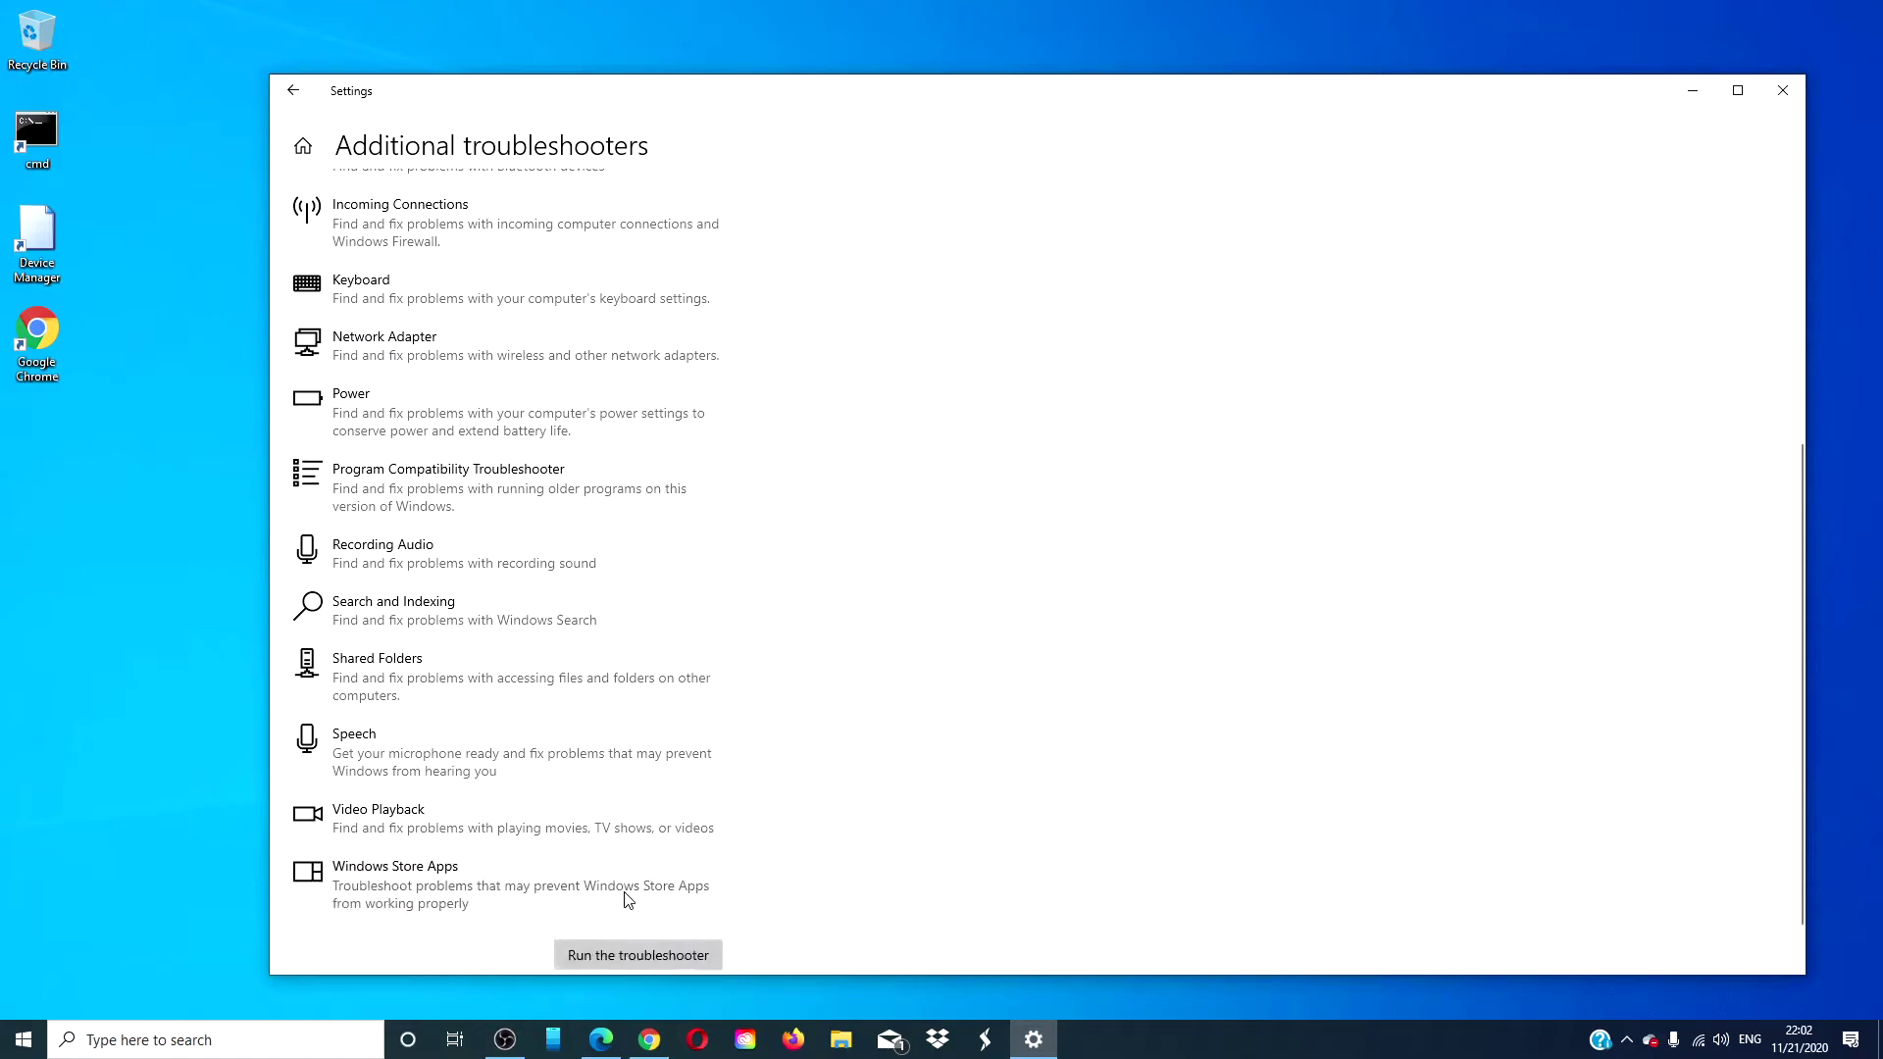
left_click(638, 962)
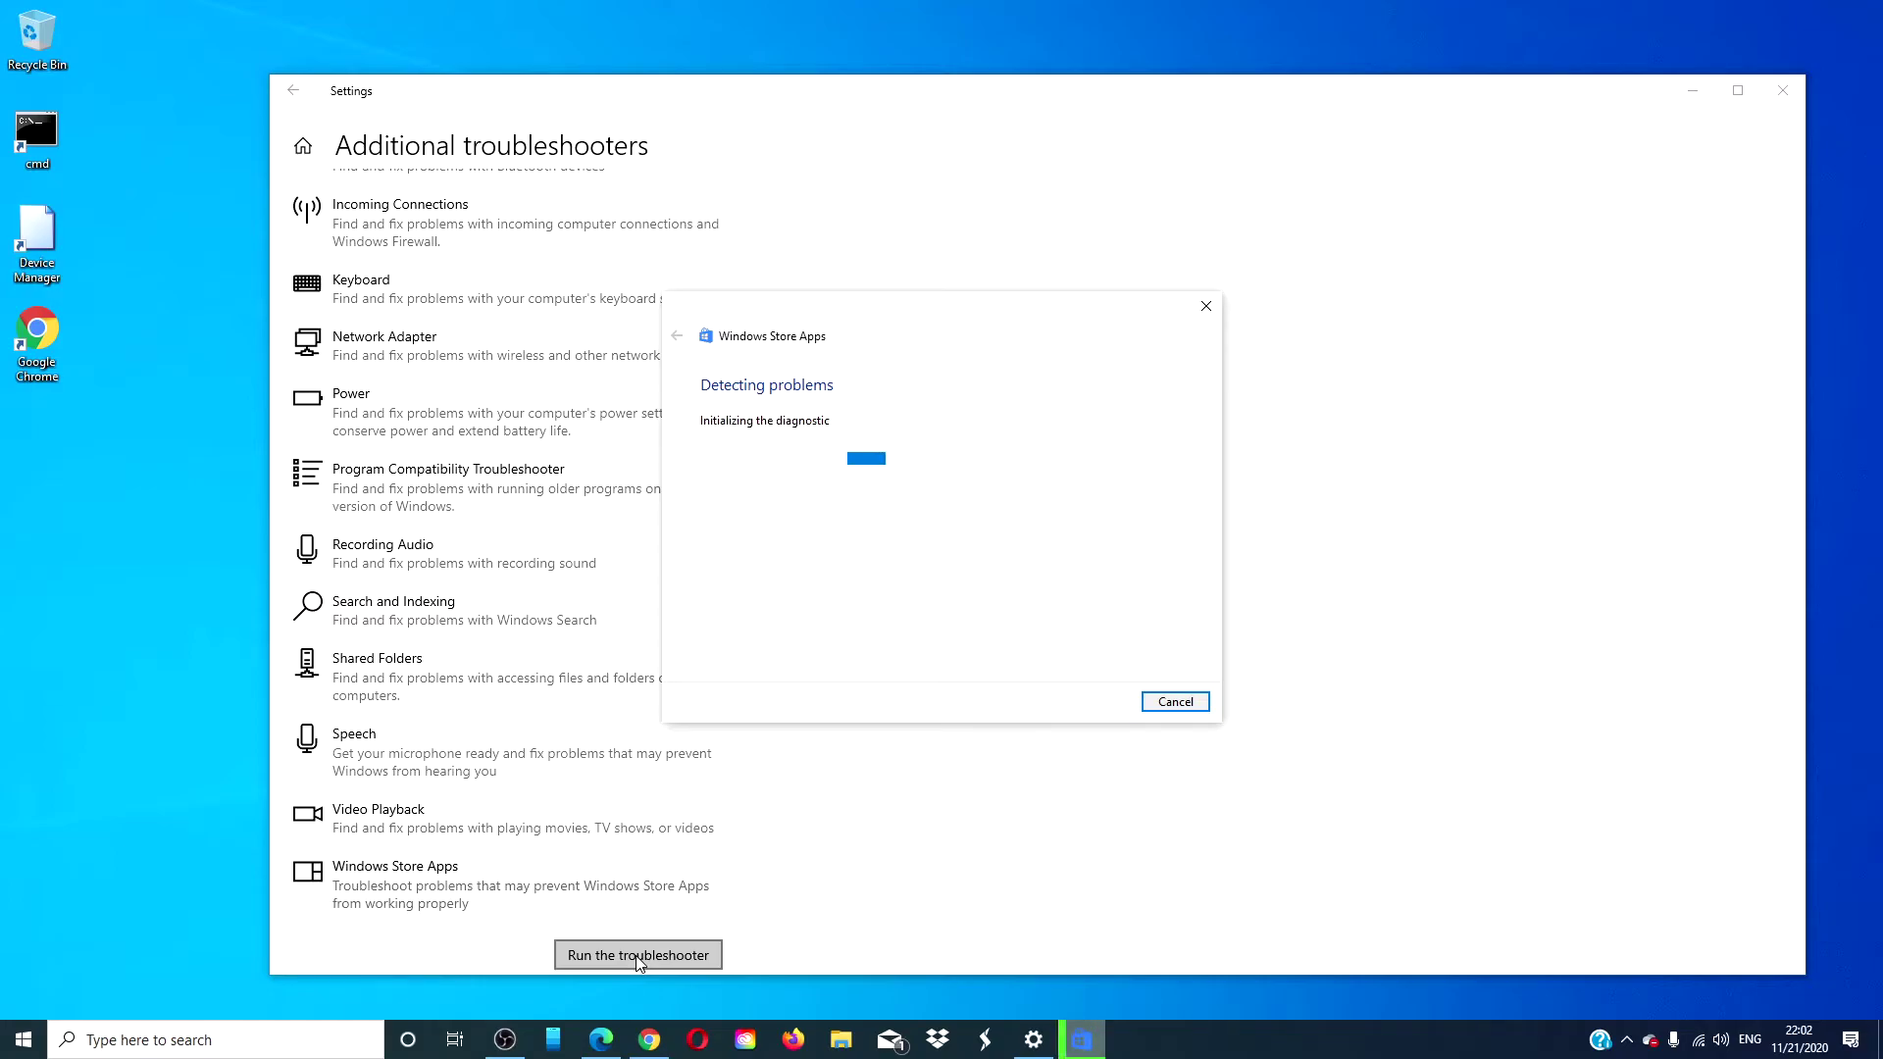
left_click(1206, 306)
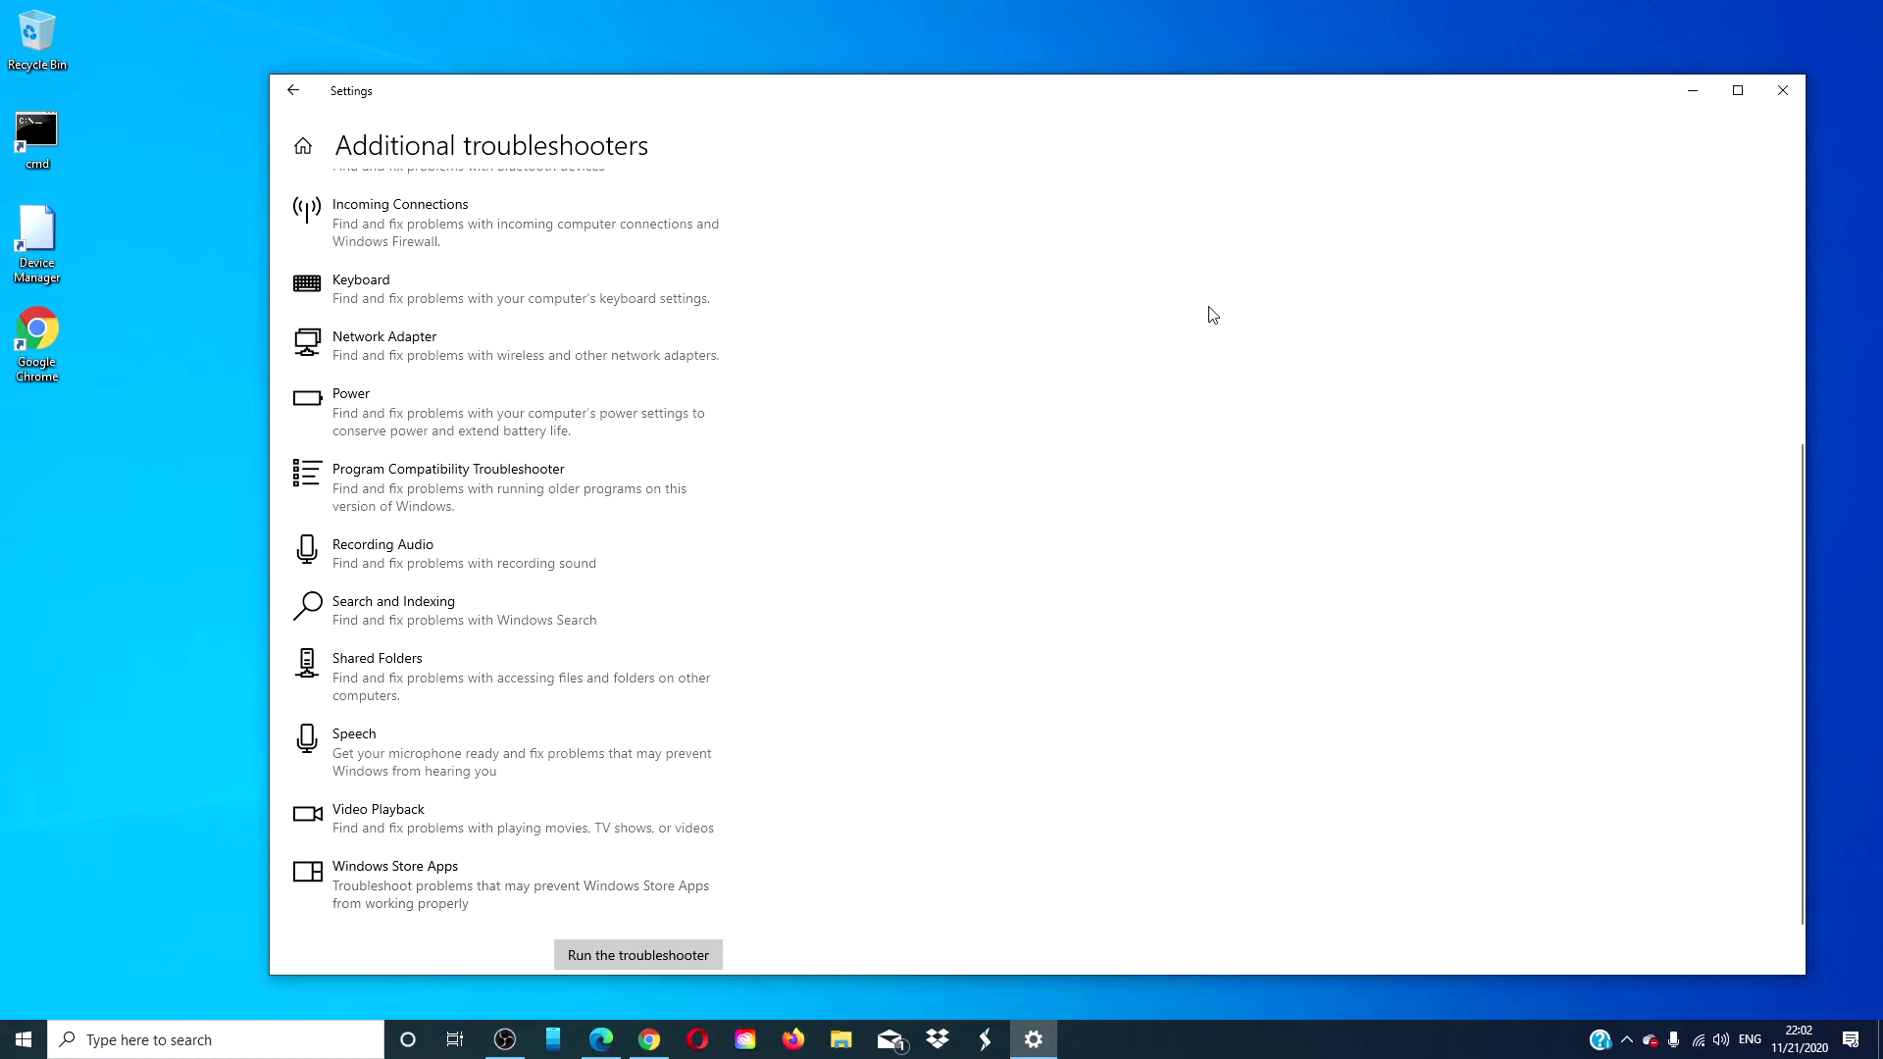